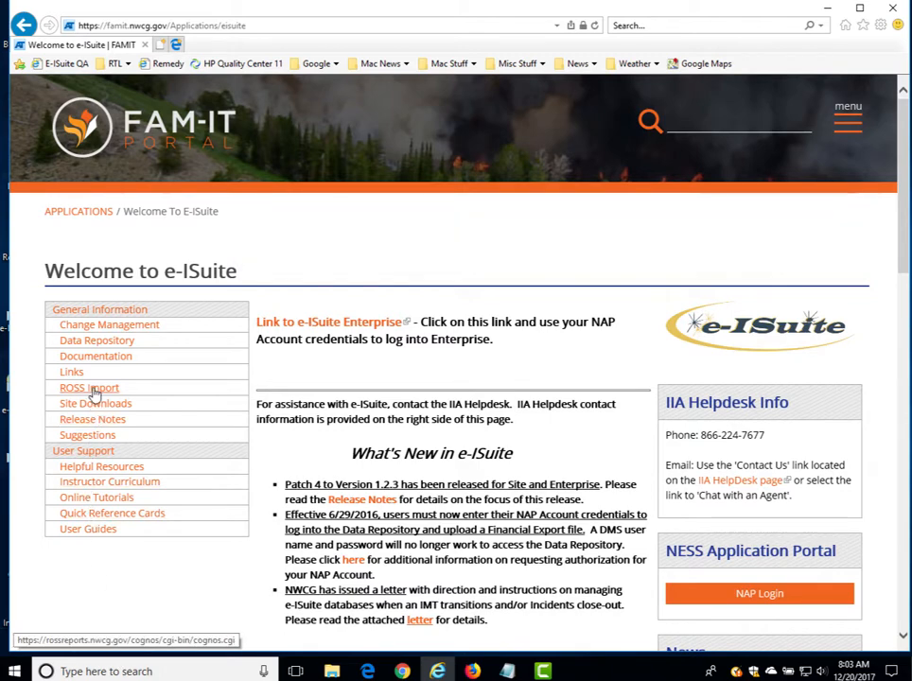
- Go to the ROSS Import site from the e-ISuite page, accept the redirect and log on with the prefilled credentials
{"action": "left_click", "coordinate": [92, 389]}
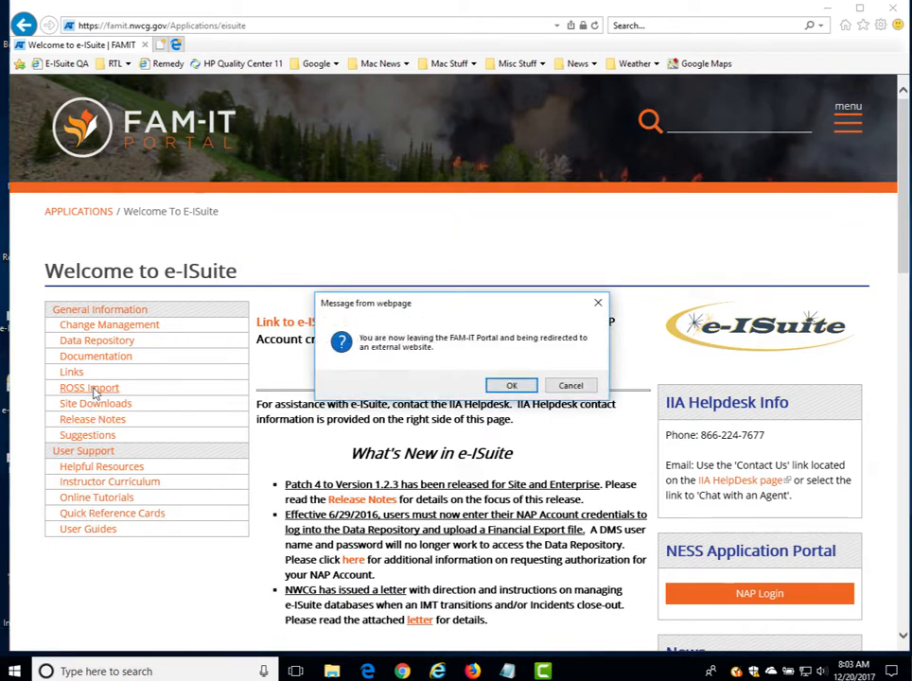
{"action": "left_click", "coordinate": [510, 385]}
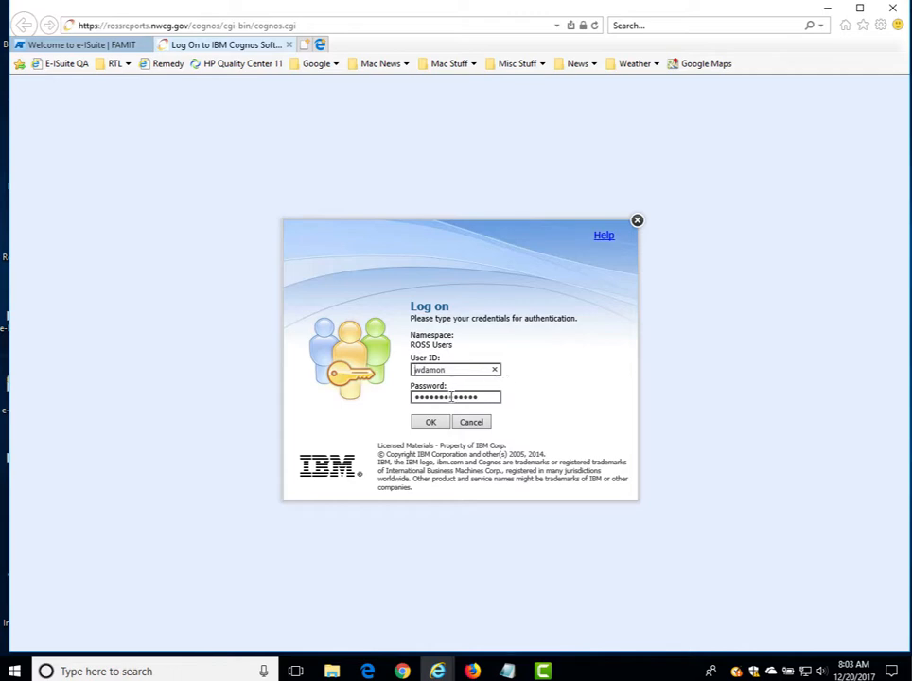
{"action": "left_click", "coordinate": [428, 424]}
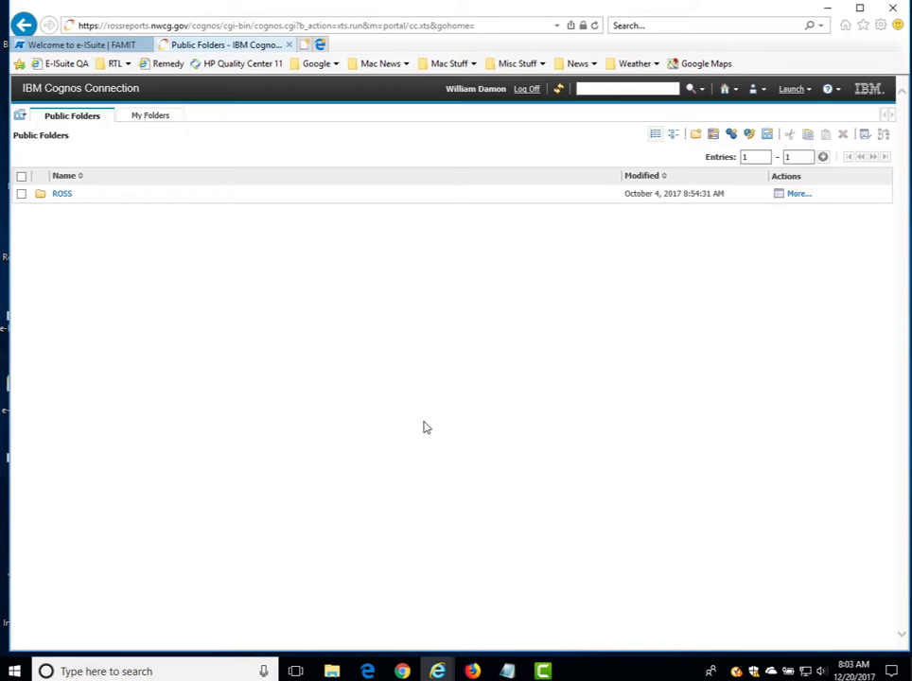
- Open the standard EISUITE Import File report in the ROSS System Extracts folder under ROSS
{"action": "left_click", "coordinate": [59, 195]}
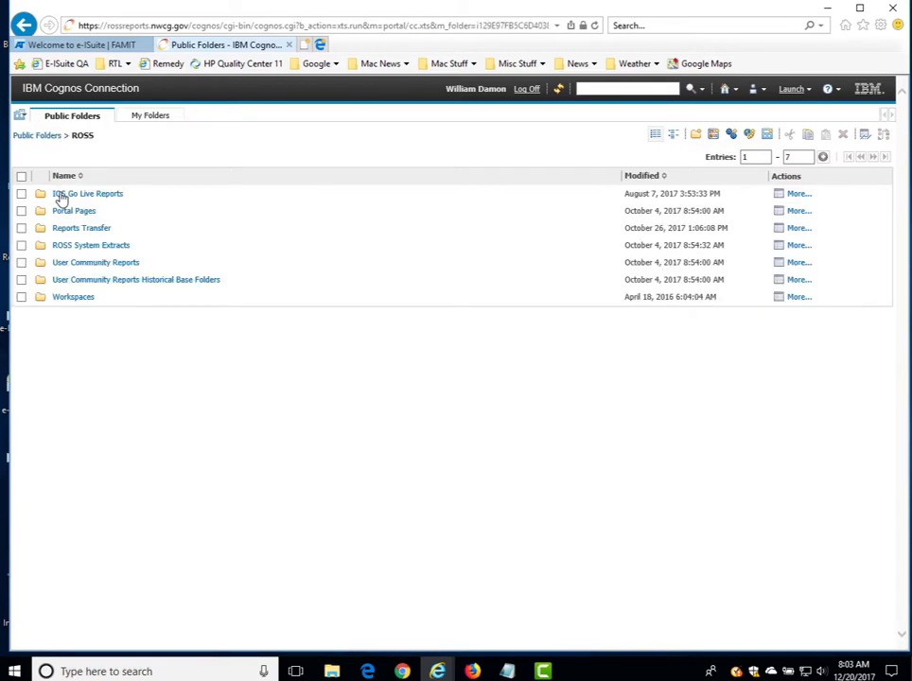
{"action": "left_click", "coordinate": [89, 245]}
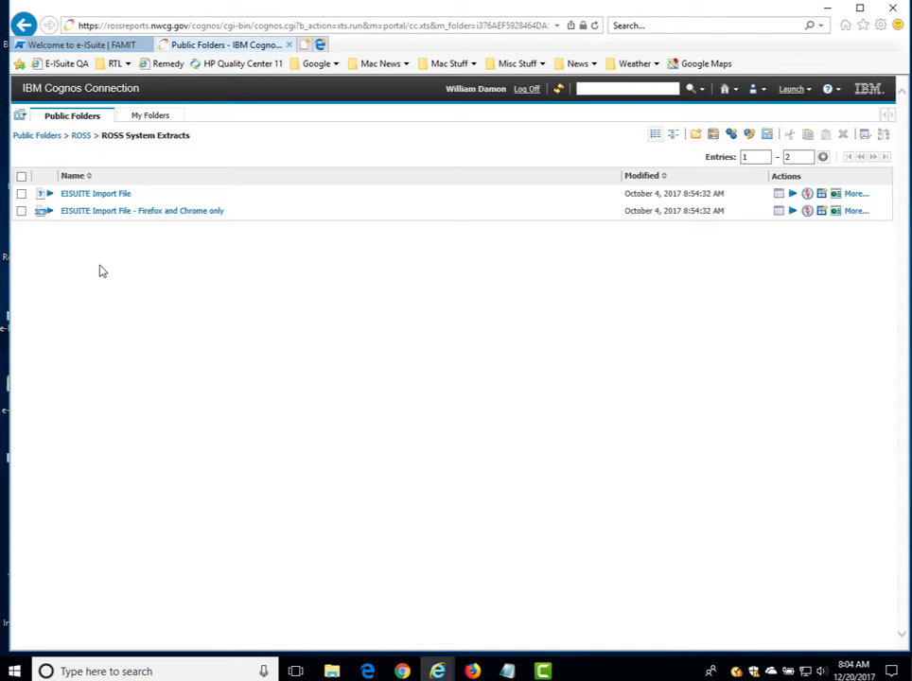
{"action": "left_click", "coordinate": [85, 195]}
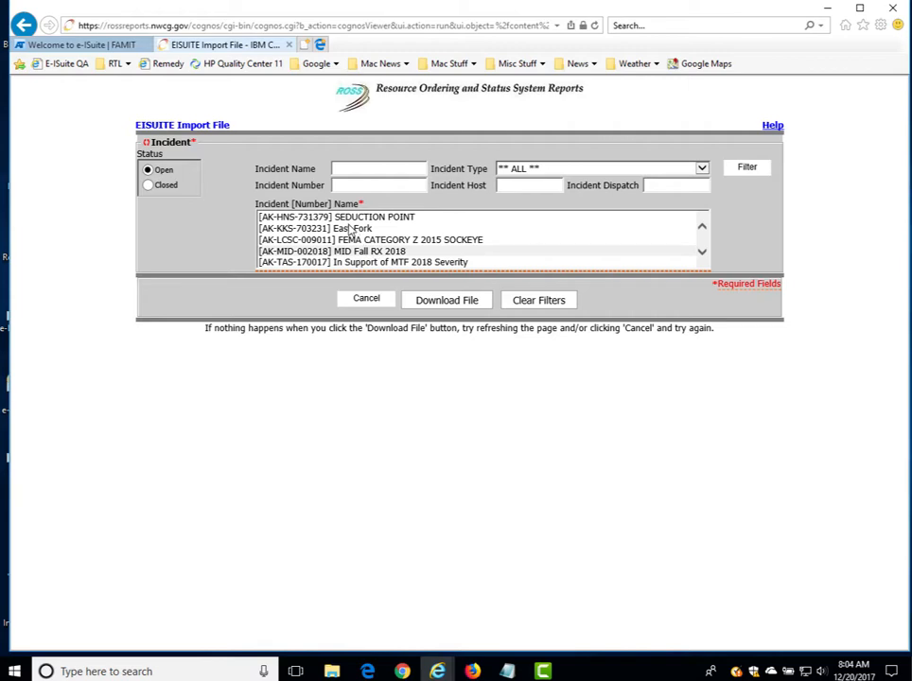
- Filter the open incidents by the incident name "cre%"
{"action": "left_click", "coordinate": [343, 168]}
{"action": "type", "text": "cre%"}
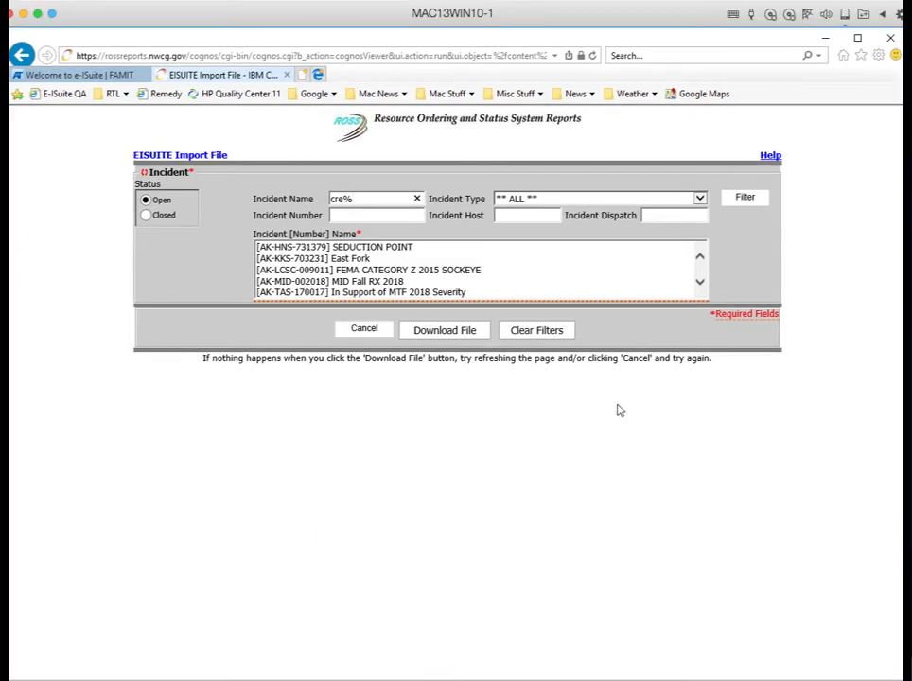
{"action": "left_click", "coordinate": [742, 199]}
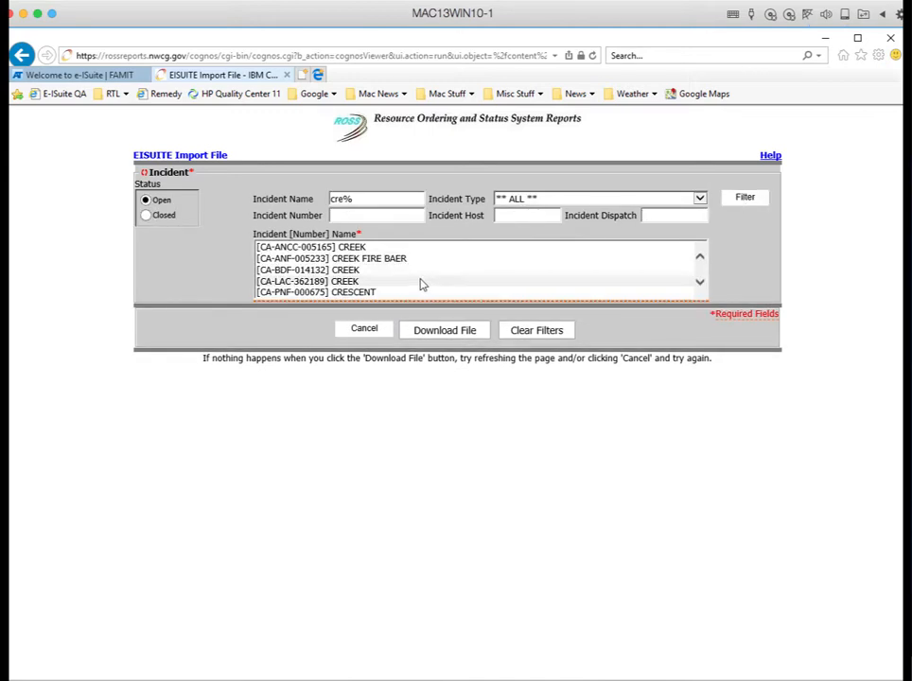
- Download the import file for incident CA-LAC-362189 CREEK as CA-LAC-362189.xml to the Downloads folder, and log off from Cognos
{"action": "left_click", "coordinate": [341, 282]}
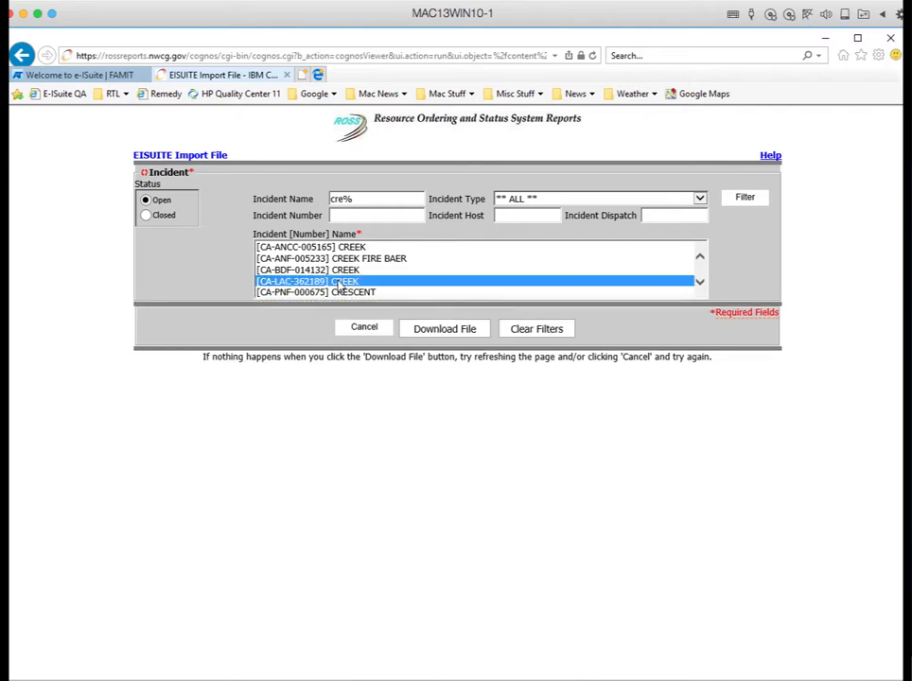
{"action": "left_click", "coordinate": [457, 331]}
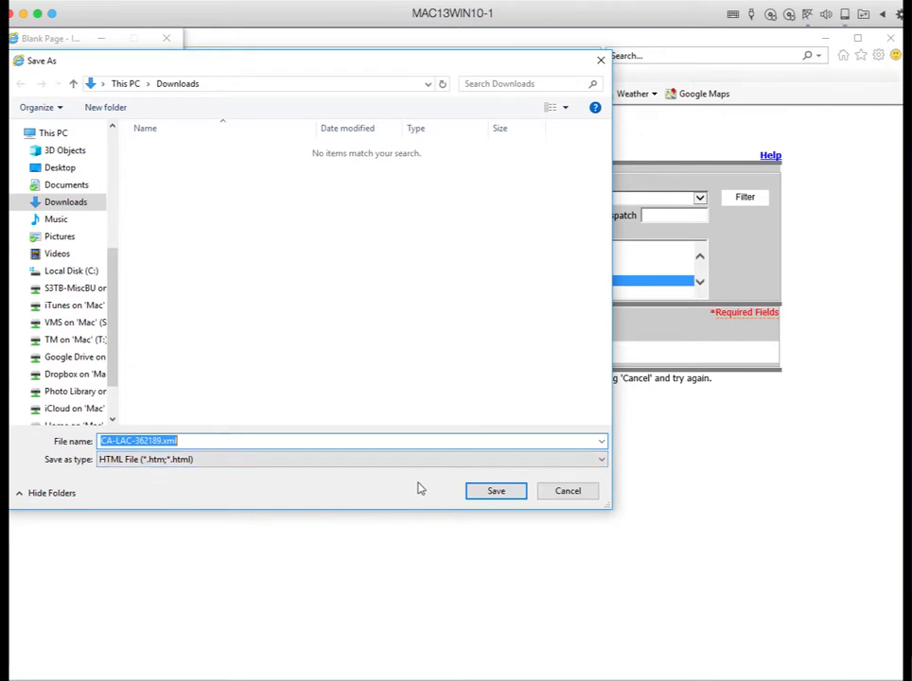
{"action": "left_click", "coordinate": [494, 491]}
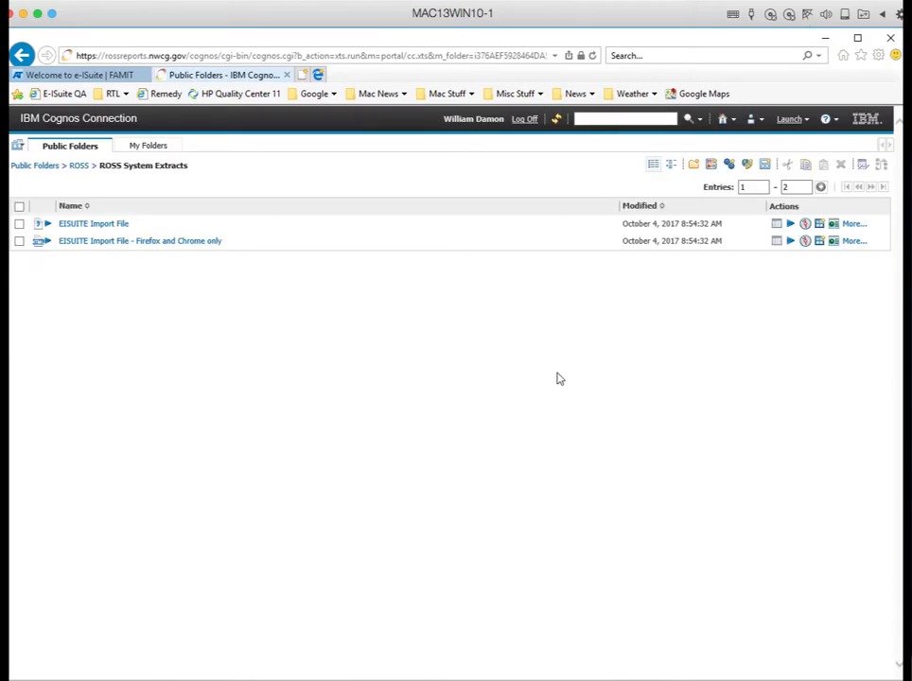
{"action": "left_click", "coordinate": [525, 121]}
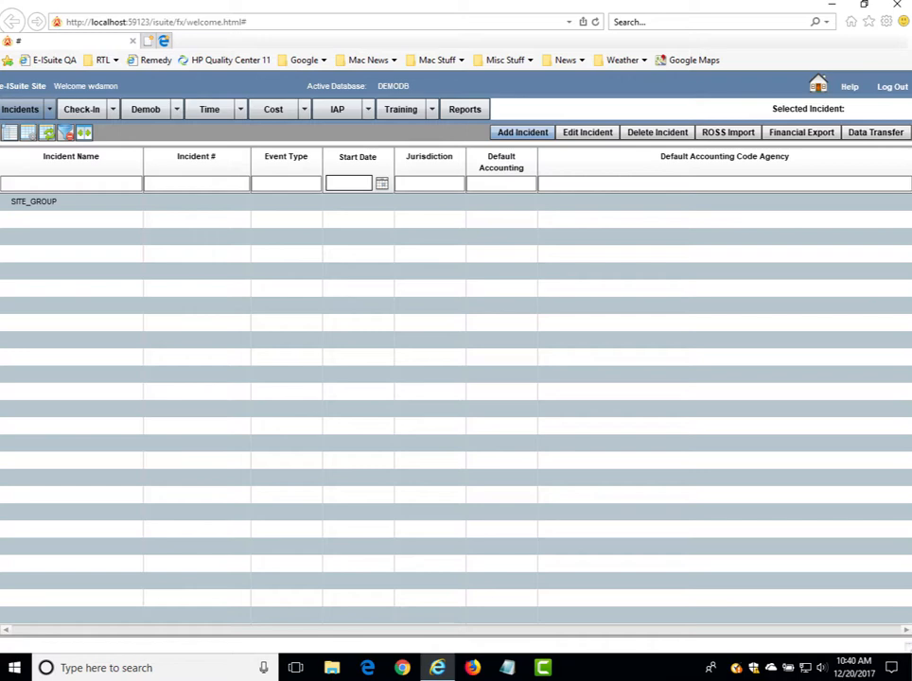
- In e-ISuite Site, open ROSS Import and upload River-ROSSImportFile.xml from the training folder inside the e-ISuite Data Folder
{"action": "left_click", "coordinate": [43, 201]}
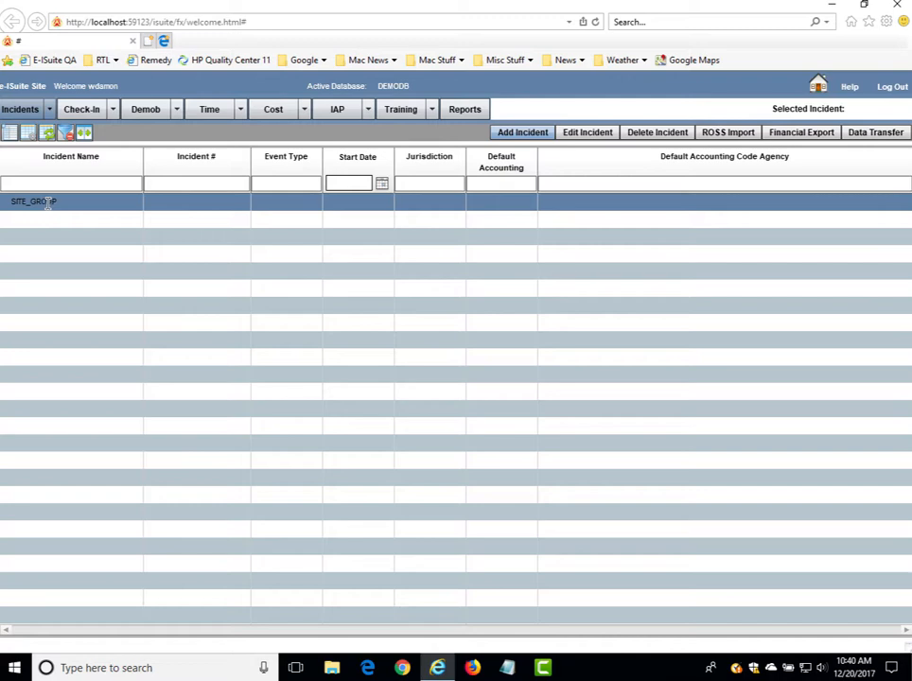
{"action": "left_click", "coordinate": [718, 131]}
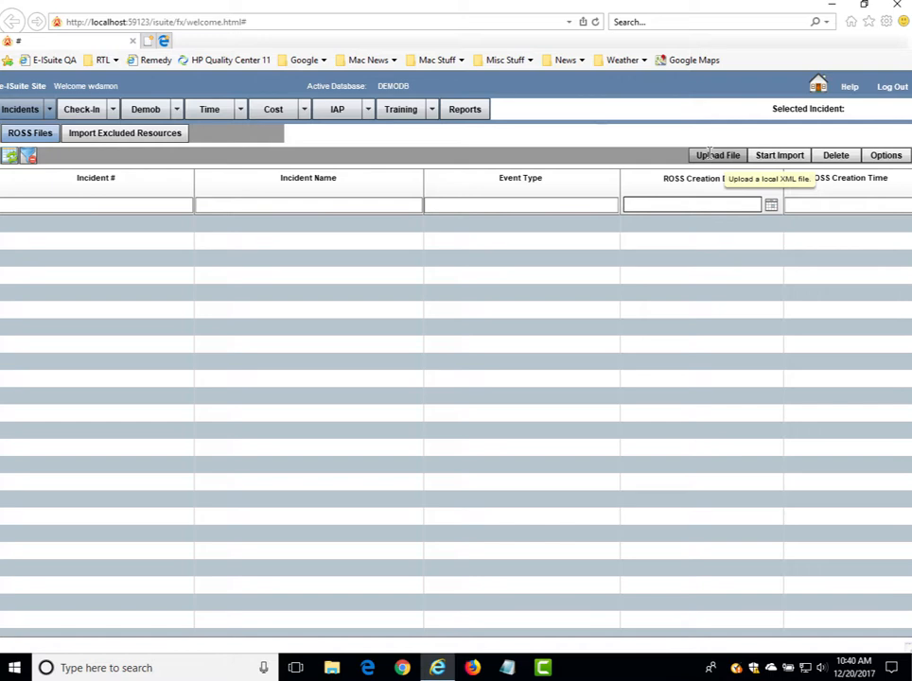
{"action": "left_click", "coordinate": [708, 154]}
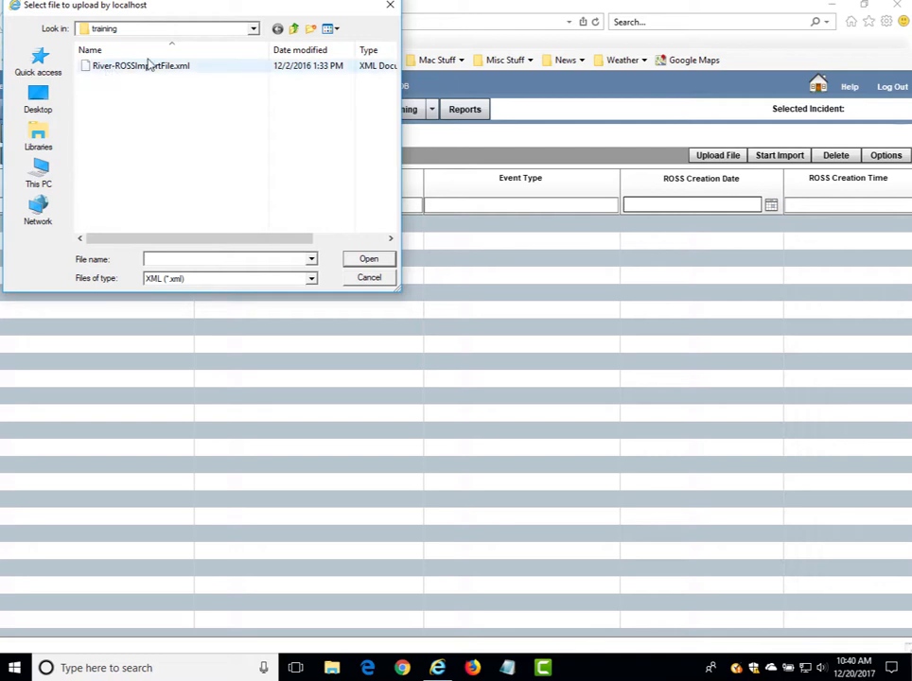
{"action": "left_click", "coordinate": [38, 96]}
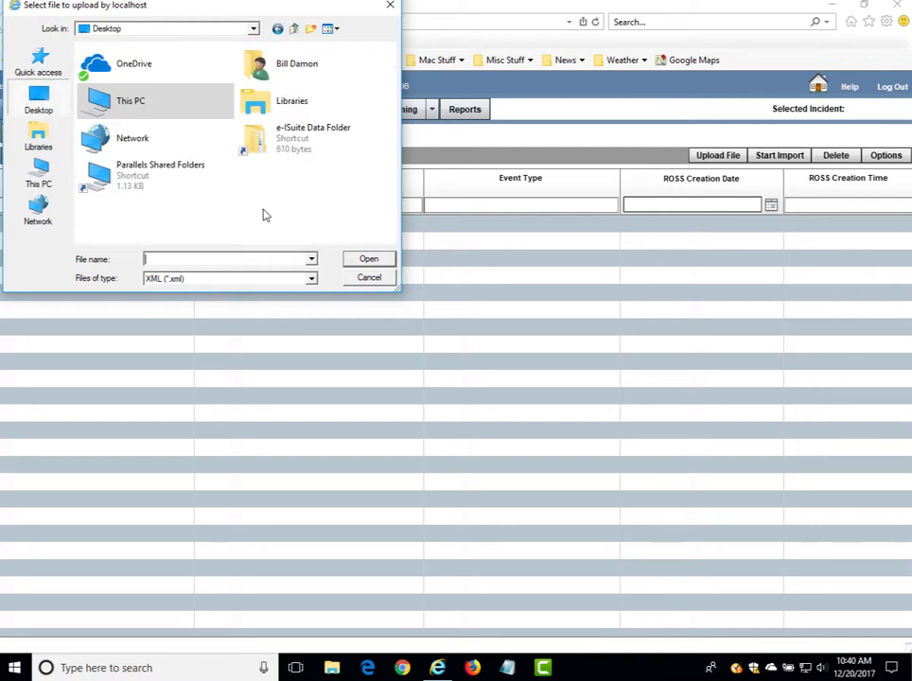
{"action": "left_click", "coordinate": [251, 147]}
{"action": "double_click", "coordinate": [250, 146]}
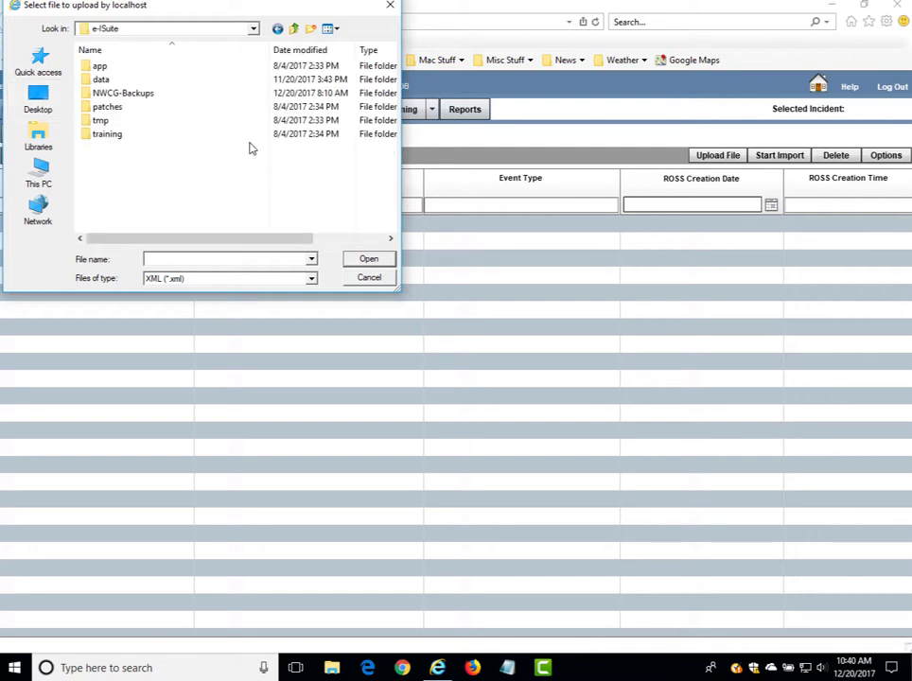
{"action": "double_click", "coordinate": [104, 137]}
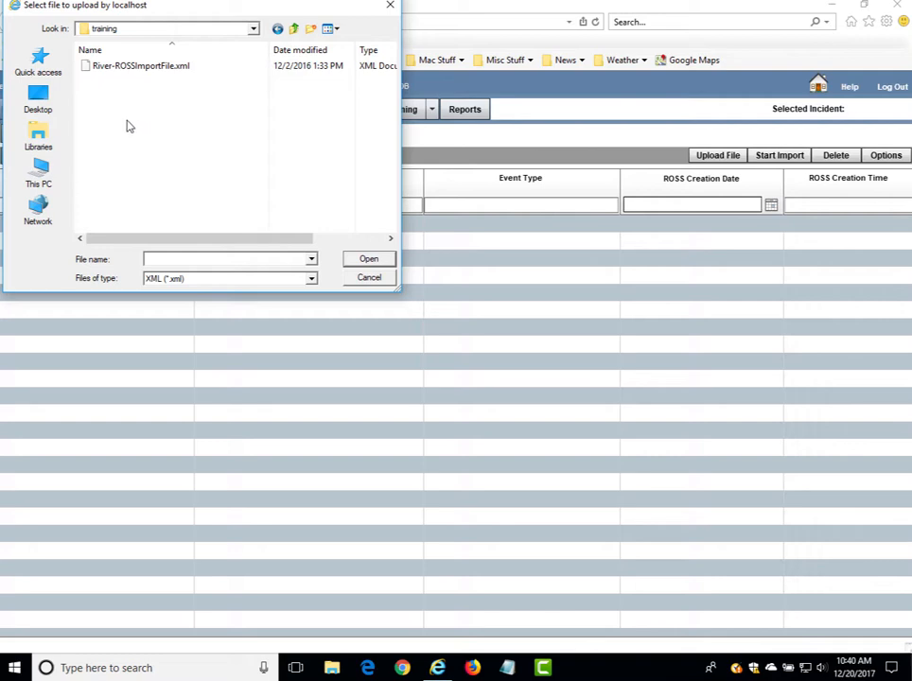
{"action": "left_click", "coordinate": [134, 68]}
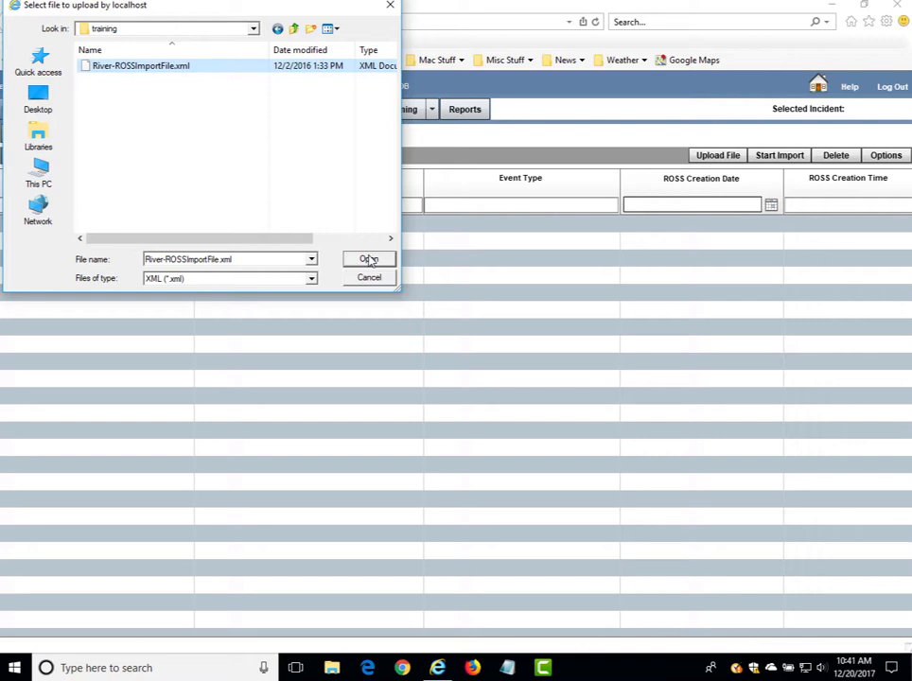
{"action": "left_click", "coordinate": [367, 260]}
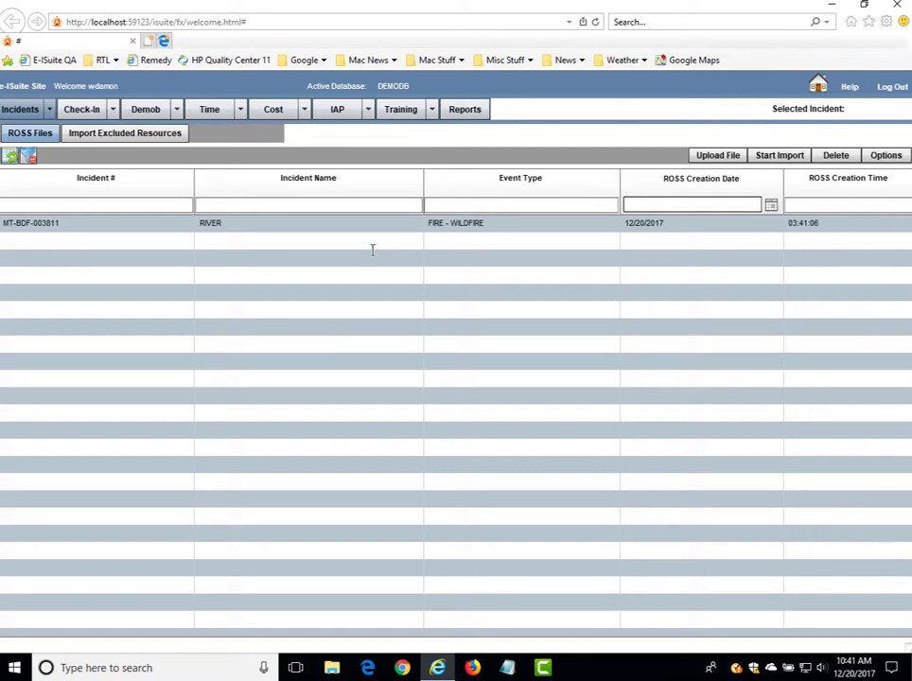
- Start the import of the RIVER incident and exclude resources A-15 (fixed wing) and A-35 (helicopter)
{"action": "left_click", "coordinate": [278, 222]}
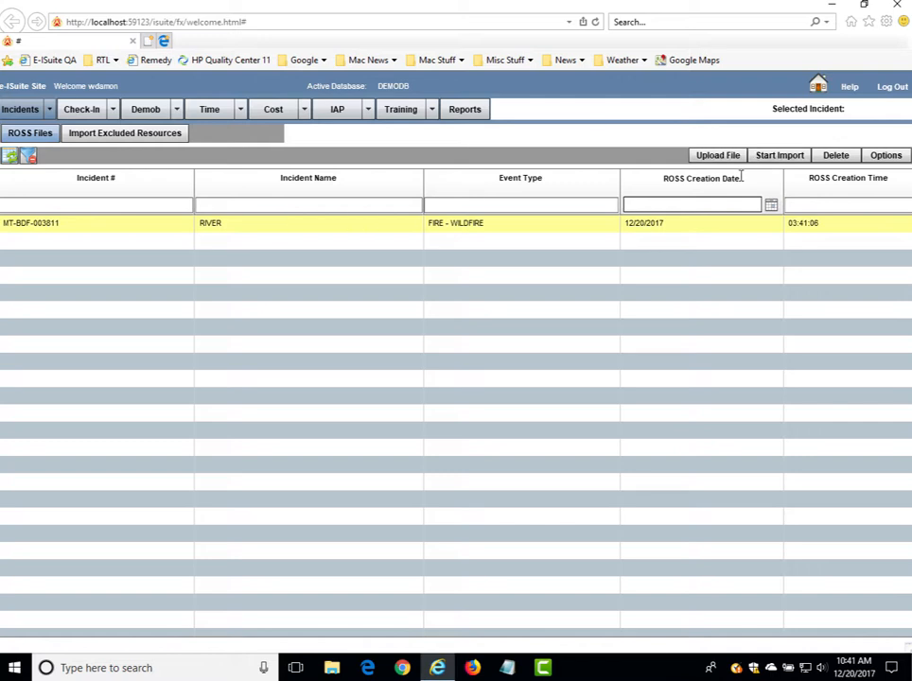
{"action": "left_click", "coordinate": [777, 154]}
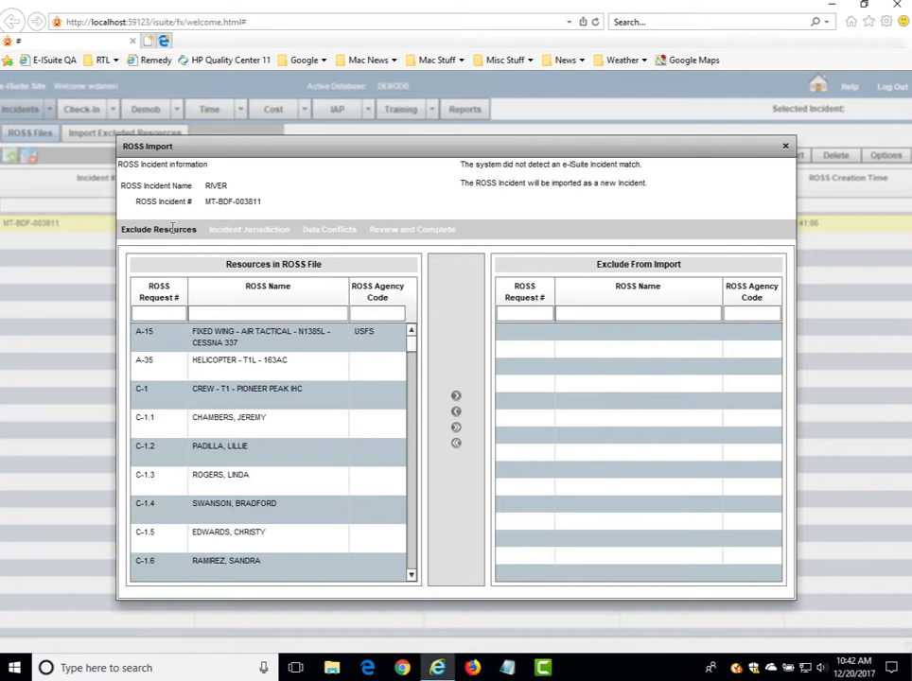
{"action": "left_click", "coordinate": [229, 340]}
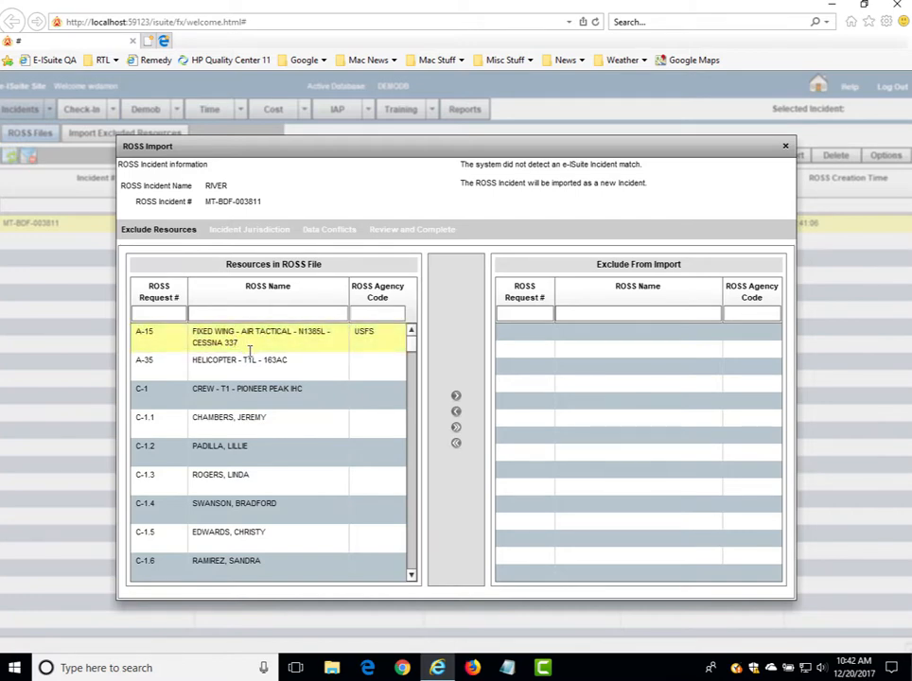
{"action": "left_click", "coordinate": [454, 394]}
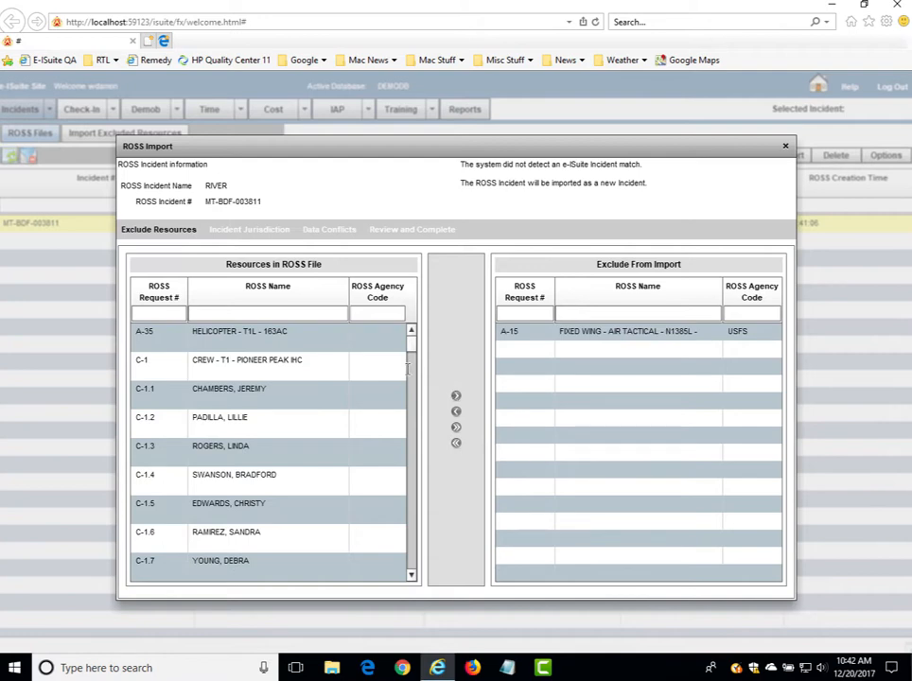
{"action": "left_click", "coordinate": [304, 330]}
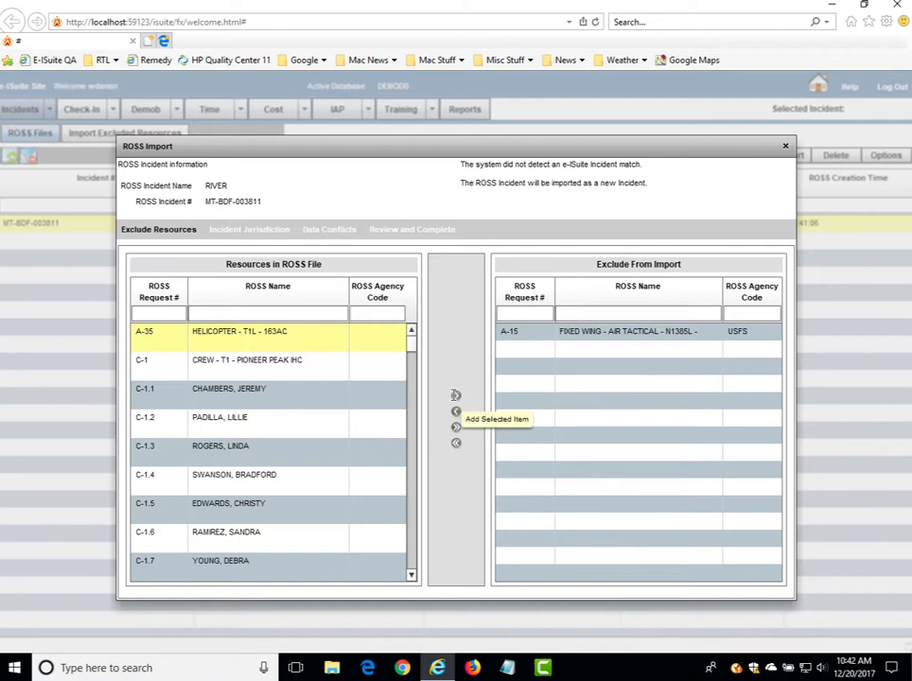
{"action": "left_click", "coordinate": [455, 395]}
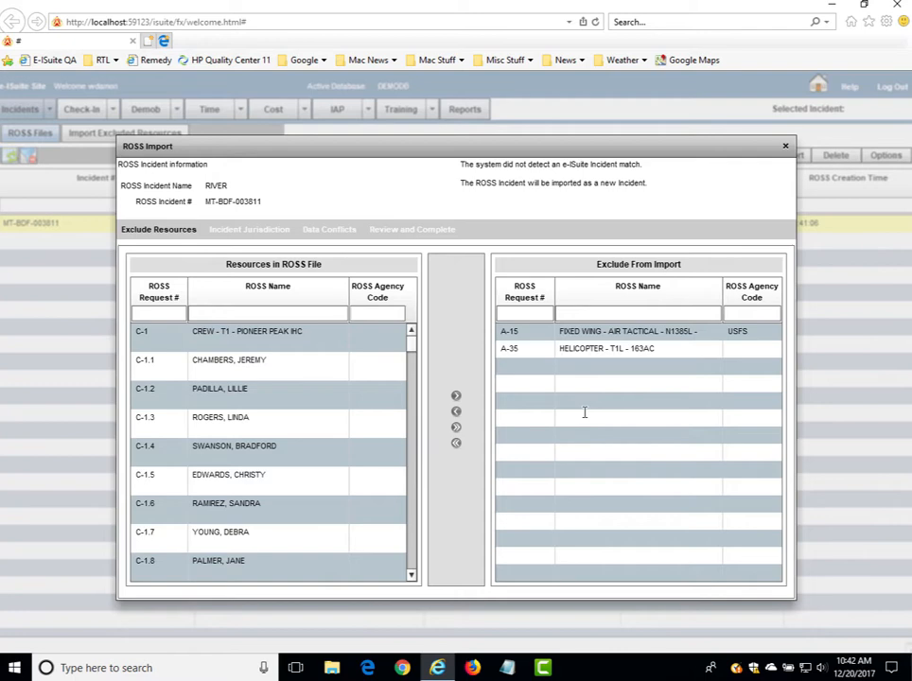
- Set the incident jurisdiction for the ROSS incident to USFS, US Forest Service
{"action": "left_click", "coordinate": [251, 229]}
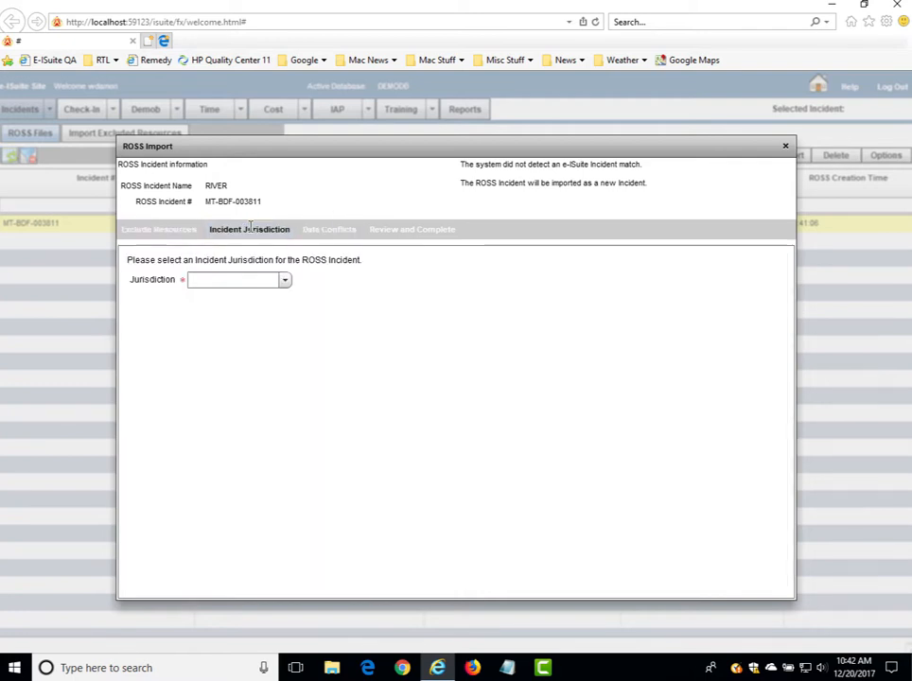
{"action": "left_click", "coordinate": [212, 279]}
{"action": "type", "text": "USFS"}
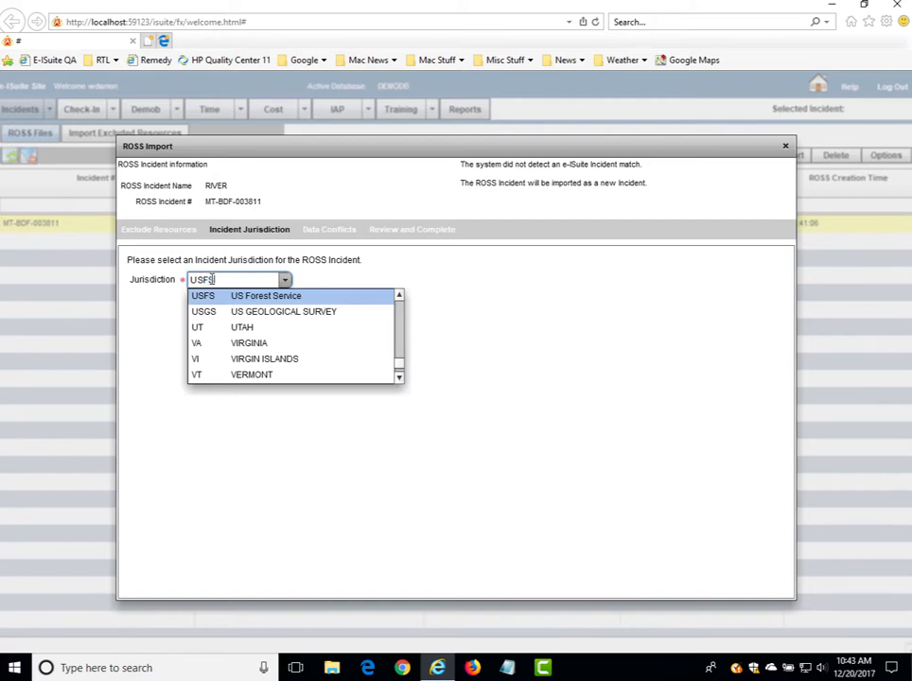
{"action": "key", "text": "Return"}
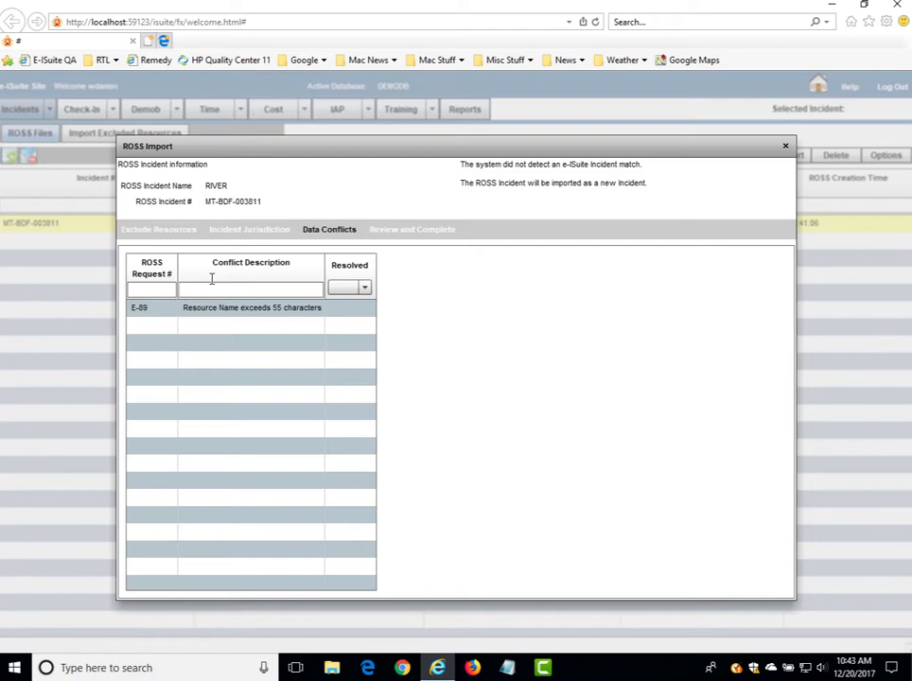
- Resolve the E-89 name-length conflict by shortening the new resource name to "DOZER - T2 - INDUSTRIAL DEFENSE DEVELOPMENT - 1064"
{"action": "left_click", "coordinate": [216, 311]}
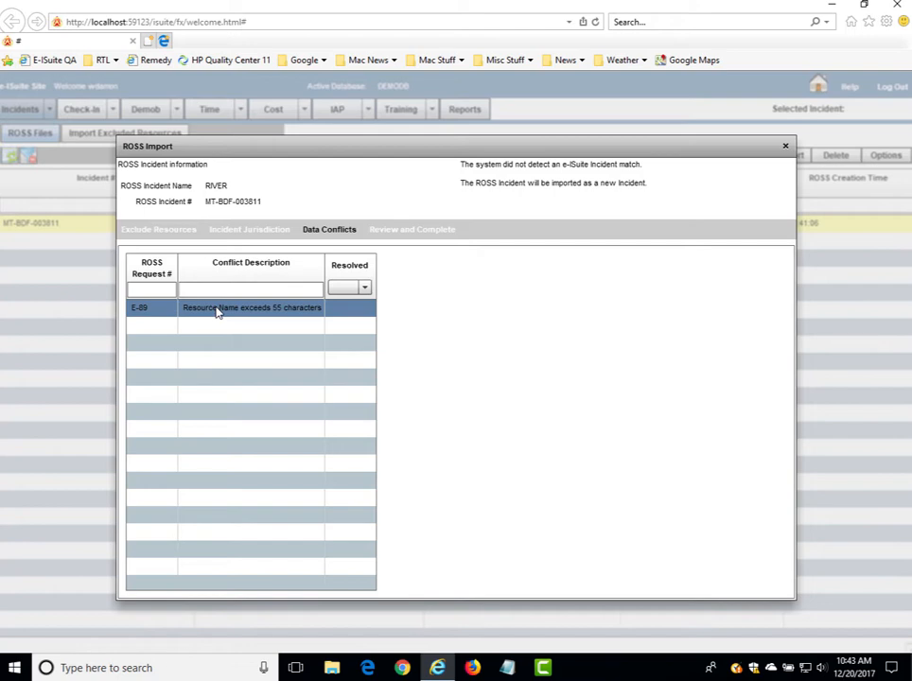
{"action": "left_click", "coordinate": [217, 311]}
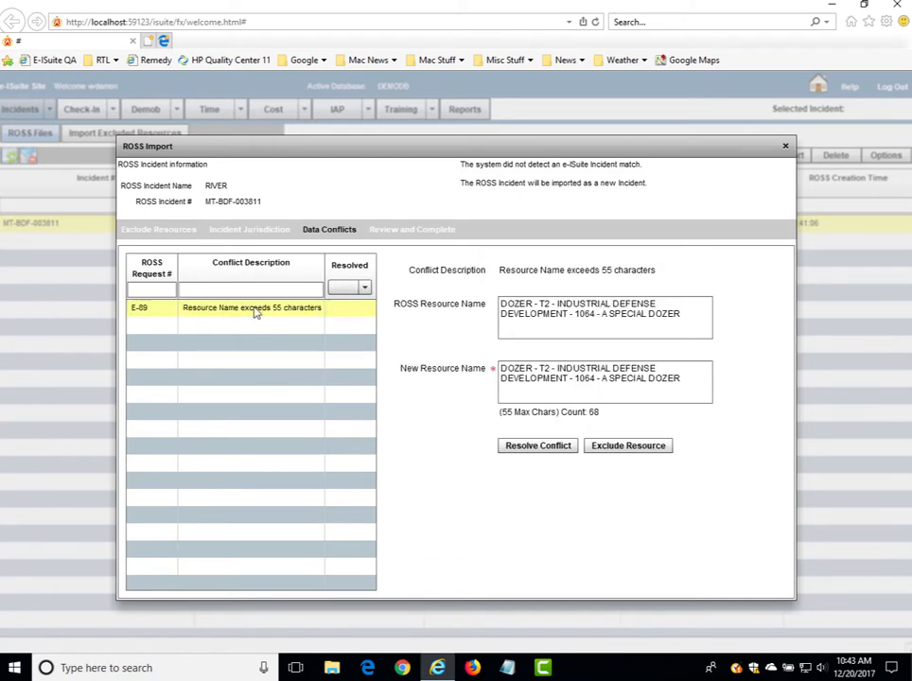
{"action": "left_click", "coordinate": [252, 315]}
{"action": "left_click_drag", "start_coordinate": [597, 378], "coordinate": [716, 388]}
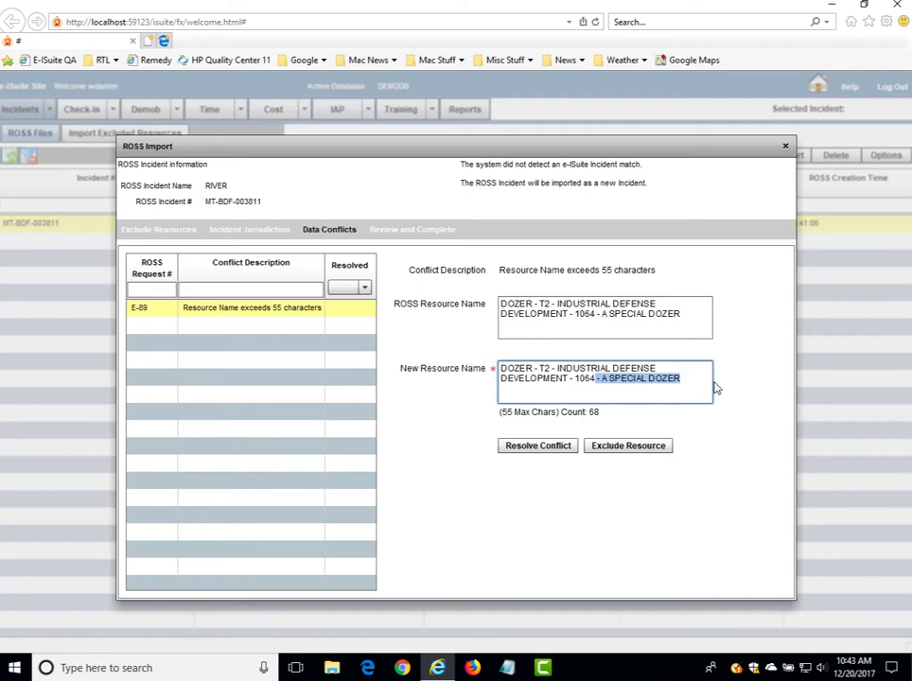
{"action": "key", "text": "Delete"}
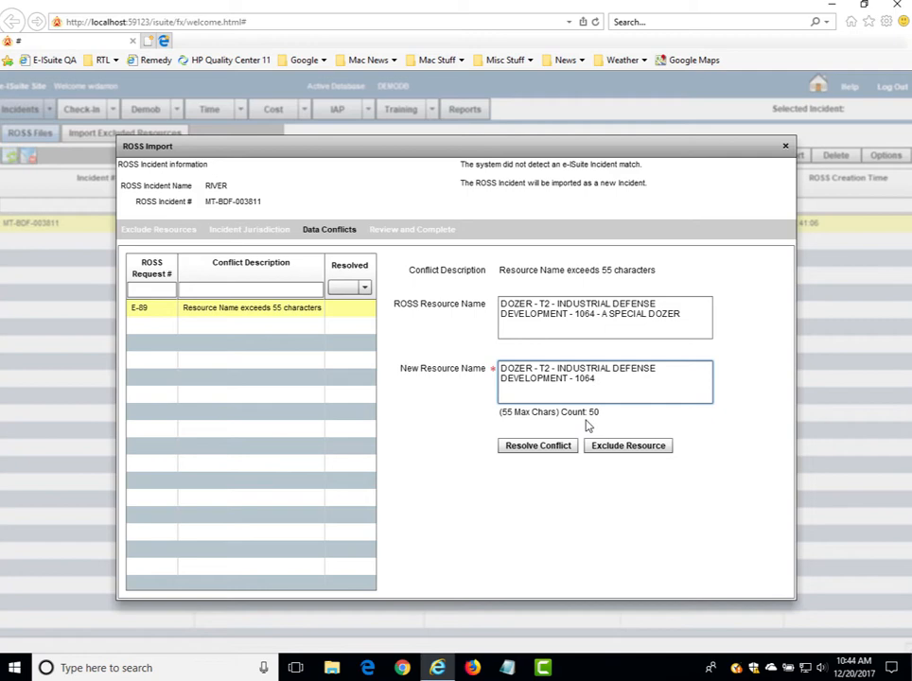
{"action": "left_click", "coordinate": [527, 447]}
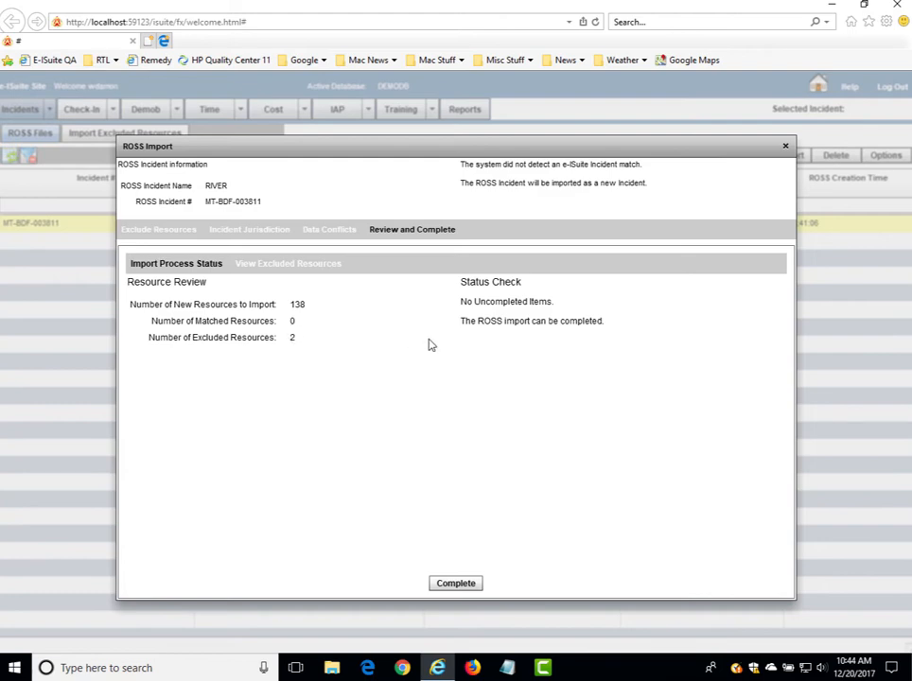
- Review the excluded resources and the import process status, and complete the ROSS import of the RIVER incident
{"action": "left_click", "coordinate": [261, 268]}
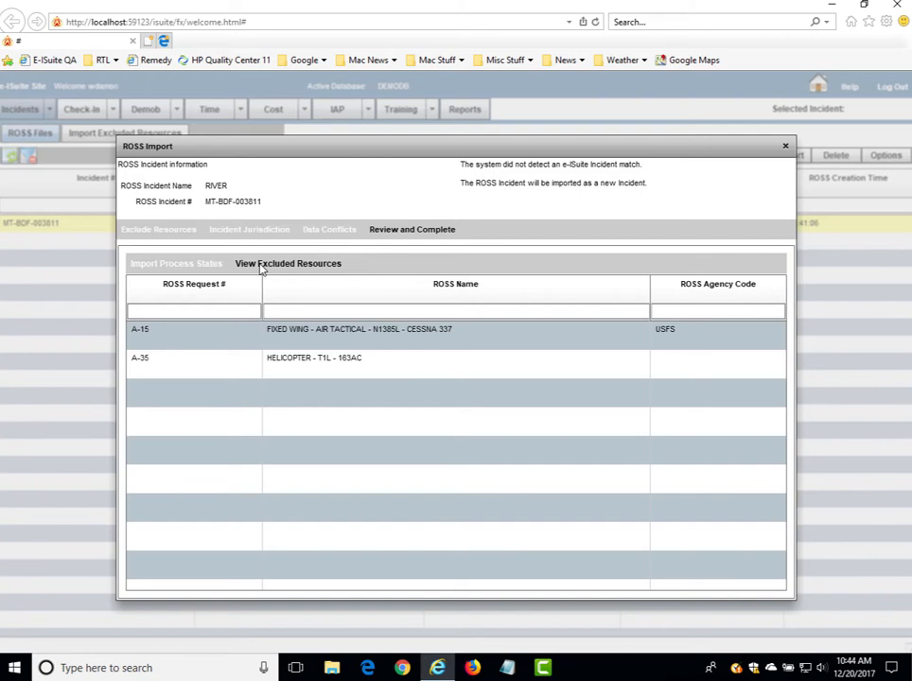
{"action": "left_click", "coordinate": [169, 265]}
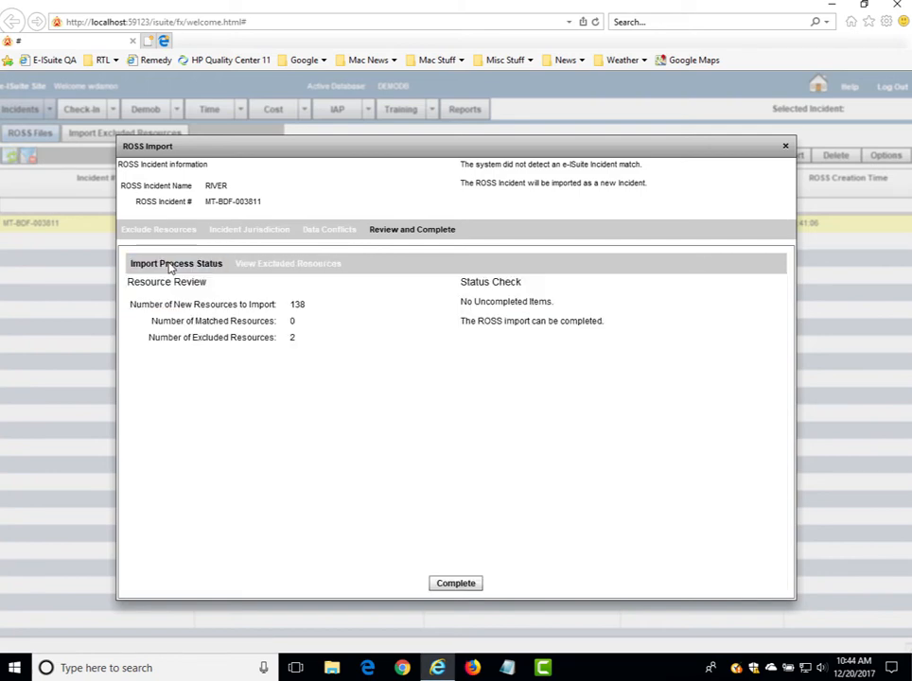
{"action": "left_click", "coordinate": [457, 583]}
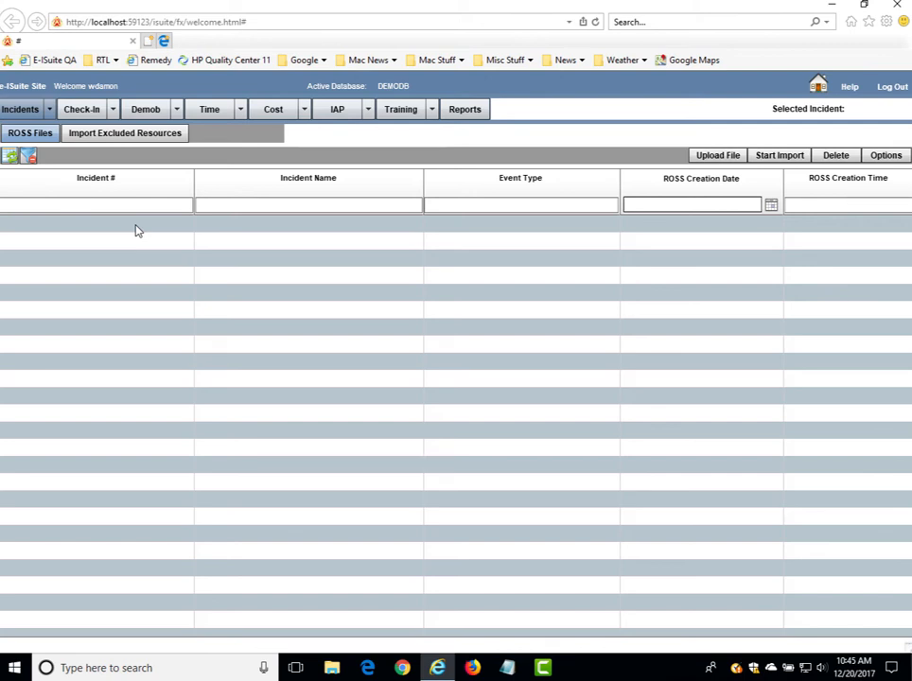
- Refresh the incidents list, select the RIVER incident under SITE_GROUP, and open Check-In for it
{"action": "left_click", "coordinate": [20, 110]}
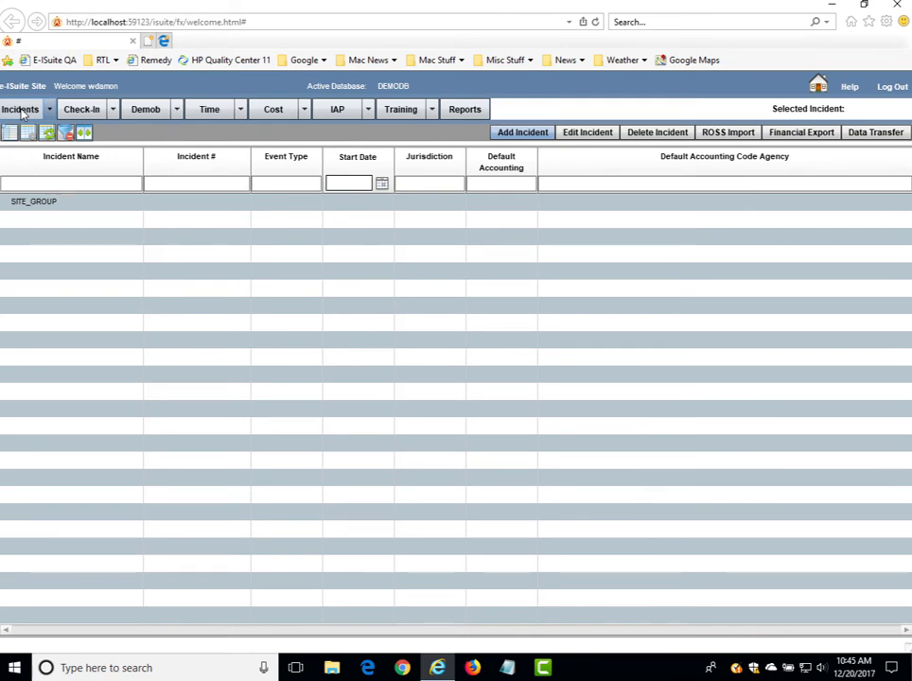
{"action": "left_click", "coordinate": [19, 202]}
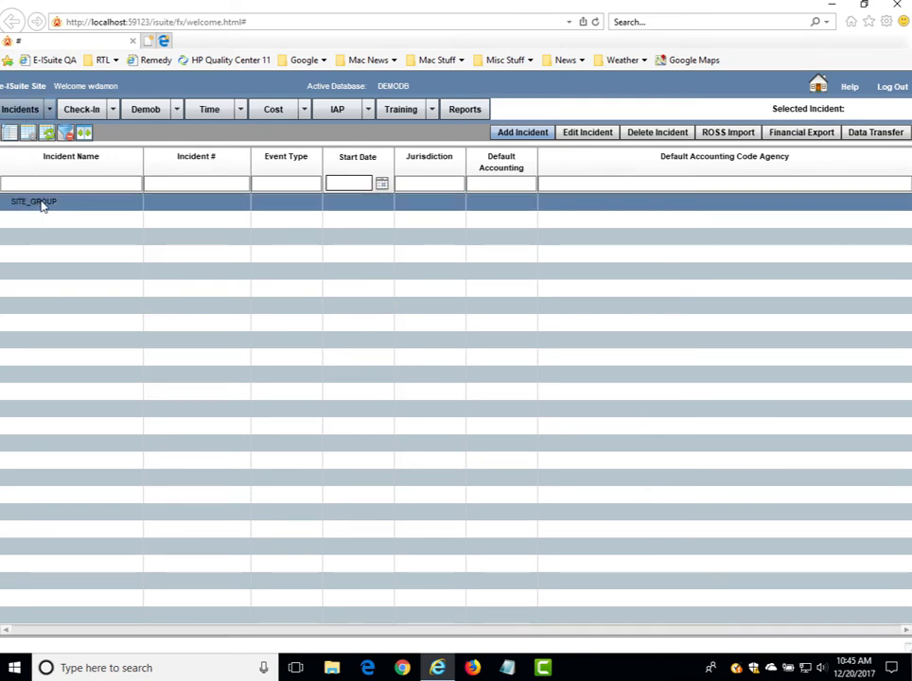
{"action": "left_click", "coordinate": [49, 136]}
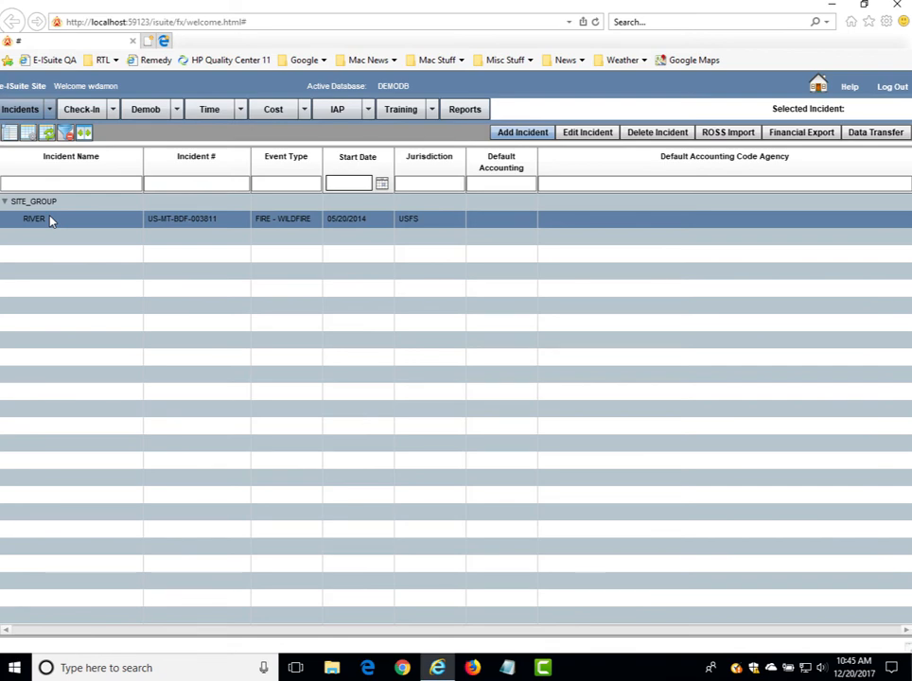
{"action": "left_click", "coordinate": [52, 219]}
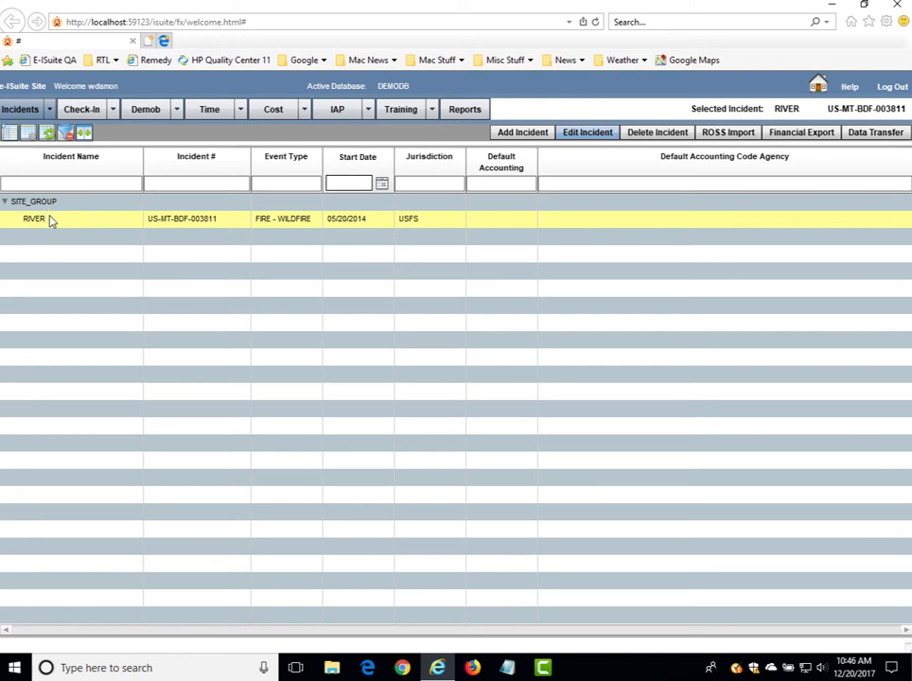
{"action": "left_click", "coordinate": [81, 113]}
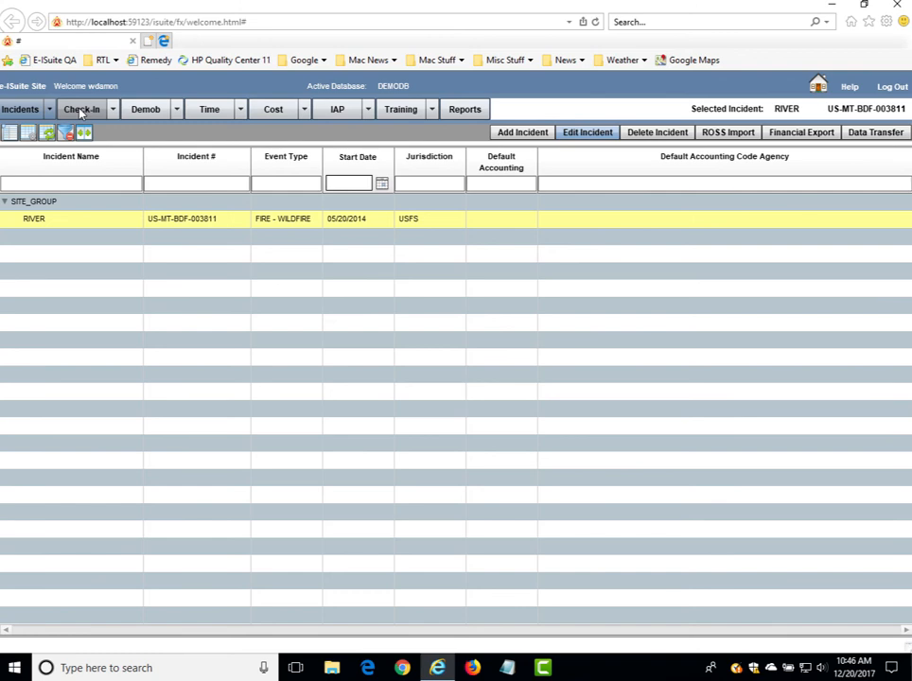